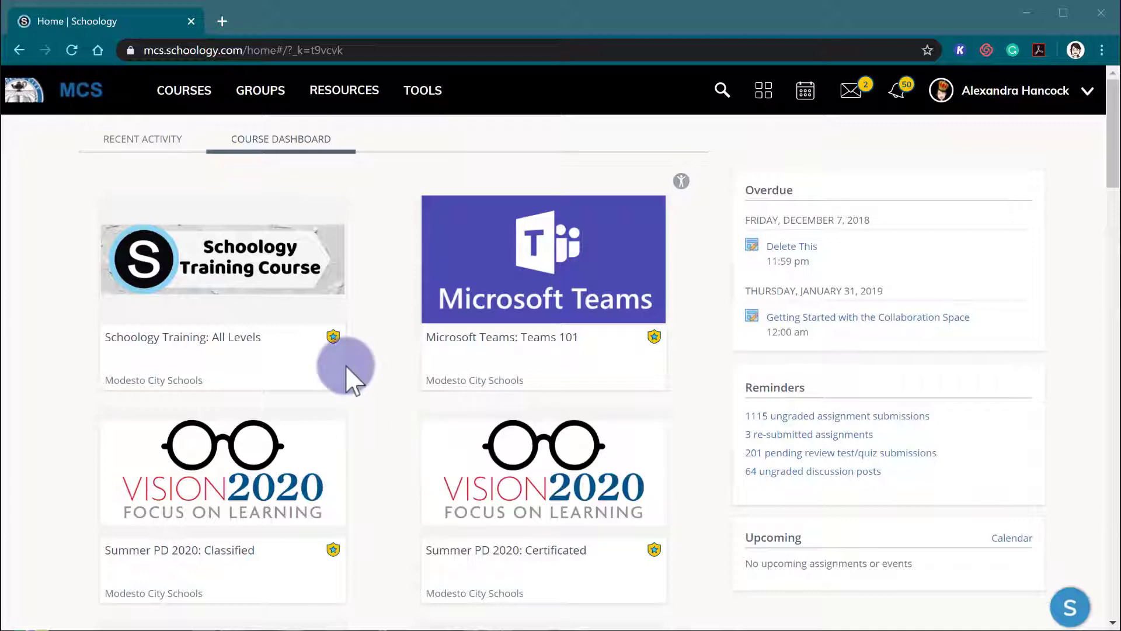
Open the Microsoft Teams: Teams 101 course, view its Teams meeting's options page, and close it again.
{"action": "left_click", "coordinate": [180, 92]}
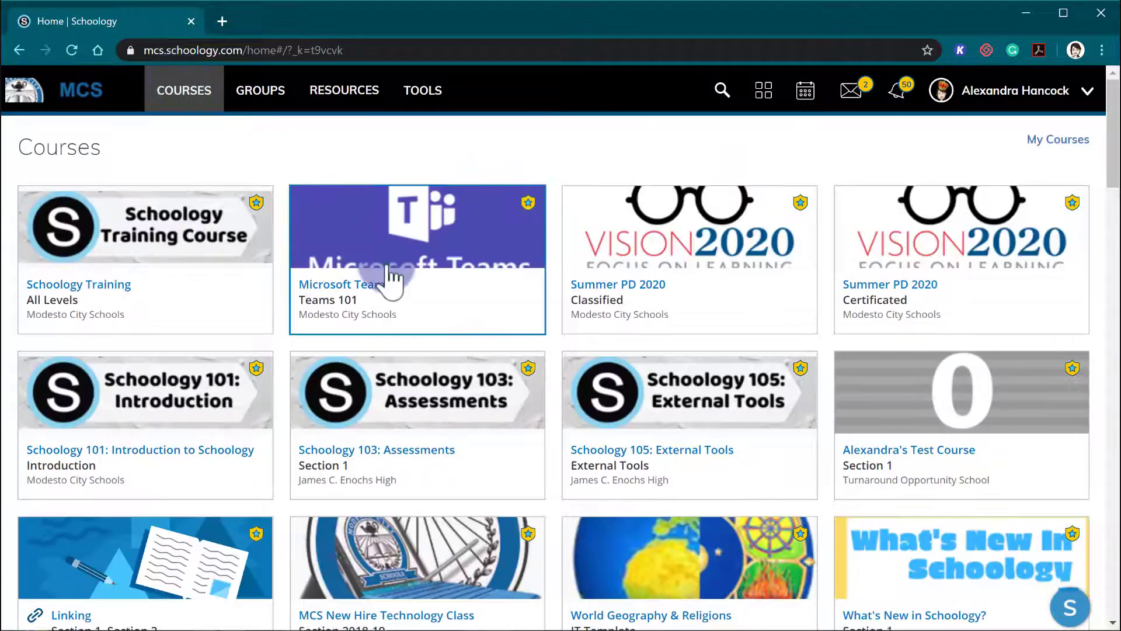
{"action": "left_click", "coordinate": [387, 276]}
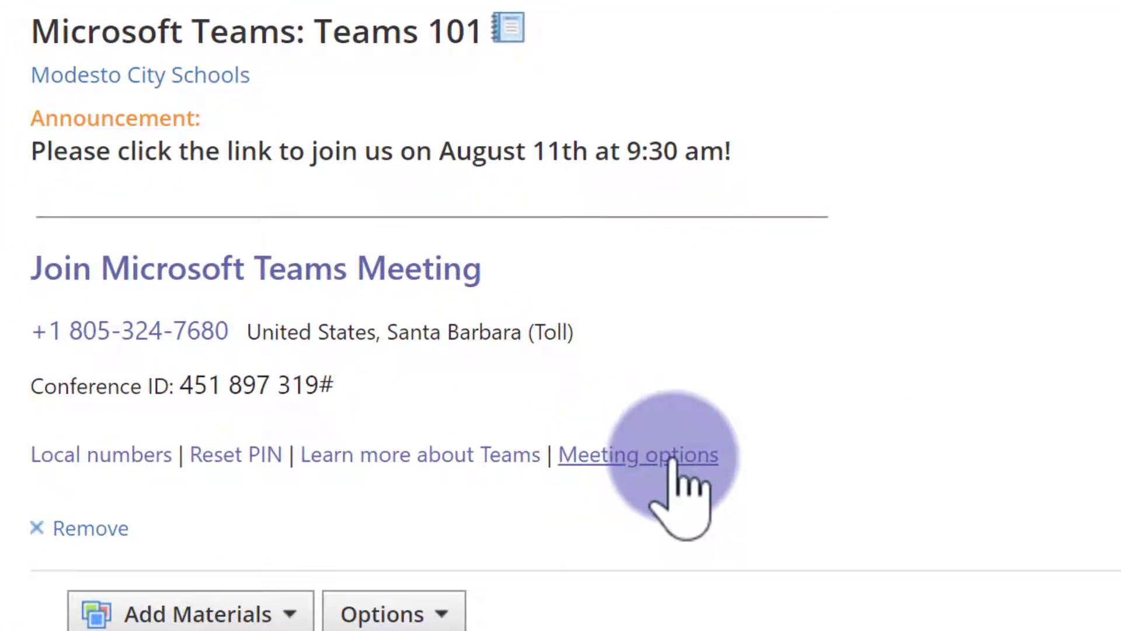
{"action": "left_click", "coordinate": [674, 461]}
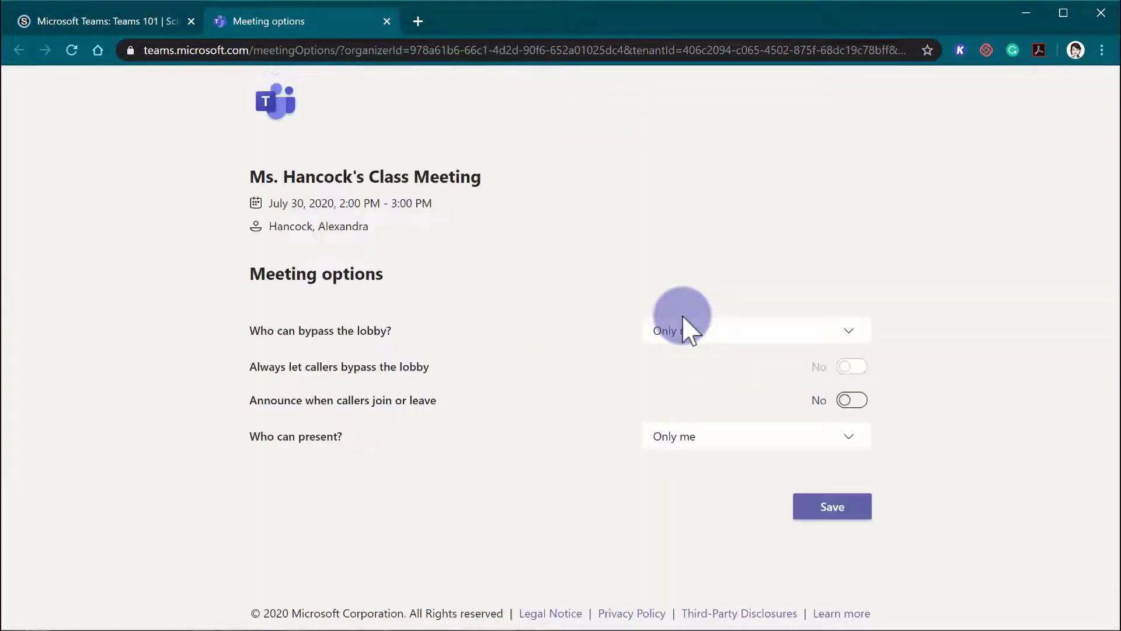
{"action": "left_click", "coordinate": [387, 21]}
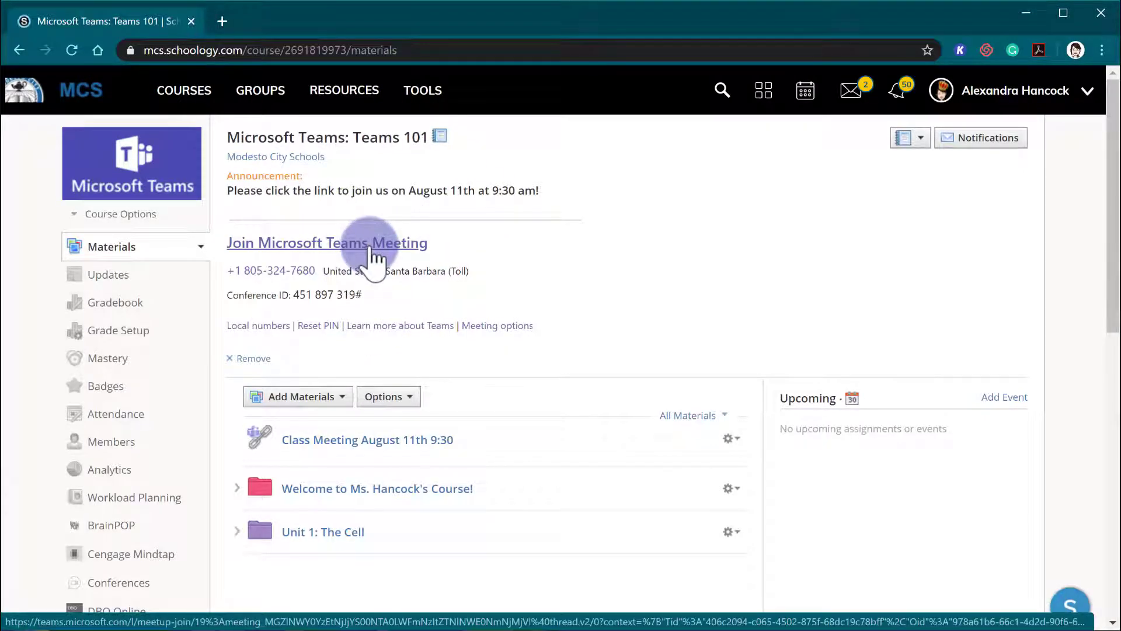
Join the class meeting from the course page in the Teams app with the microphone turned off.
{"action": "scroll", "coordinate": [355, 402], "scroll_direction": "down", "scroll_amount": 2}
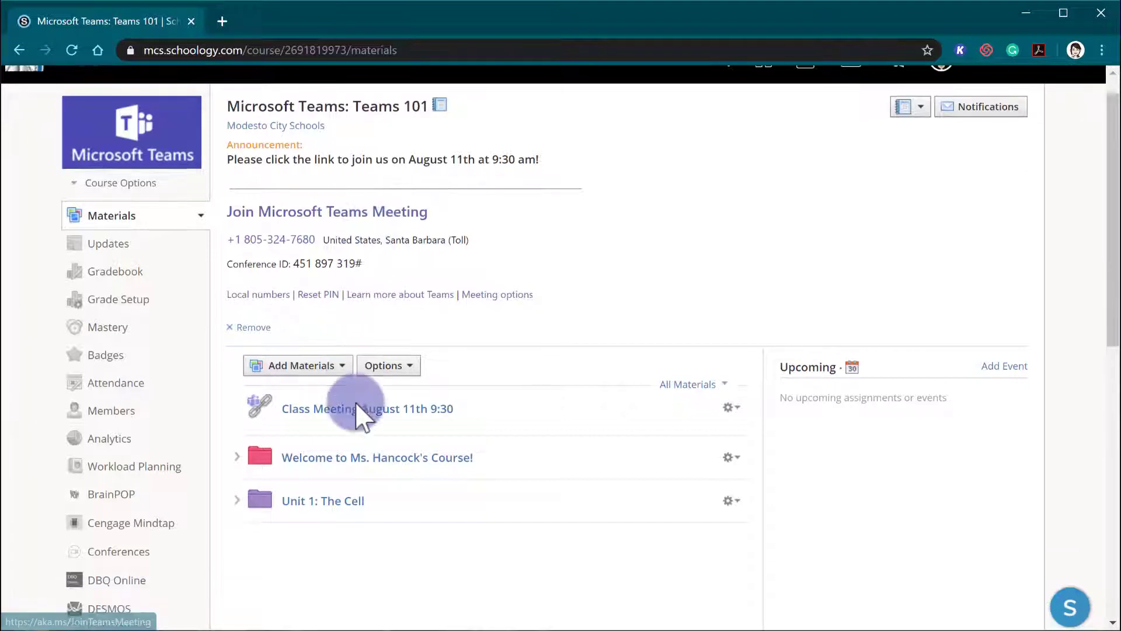
{"action": "left_click", "coordinate": [348, 315]}
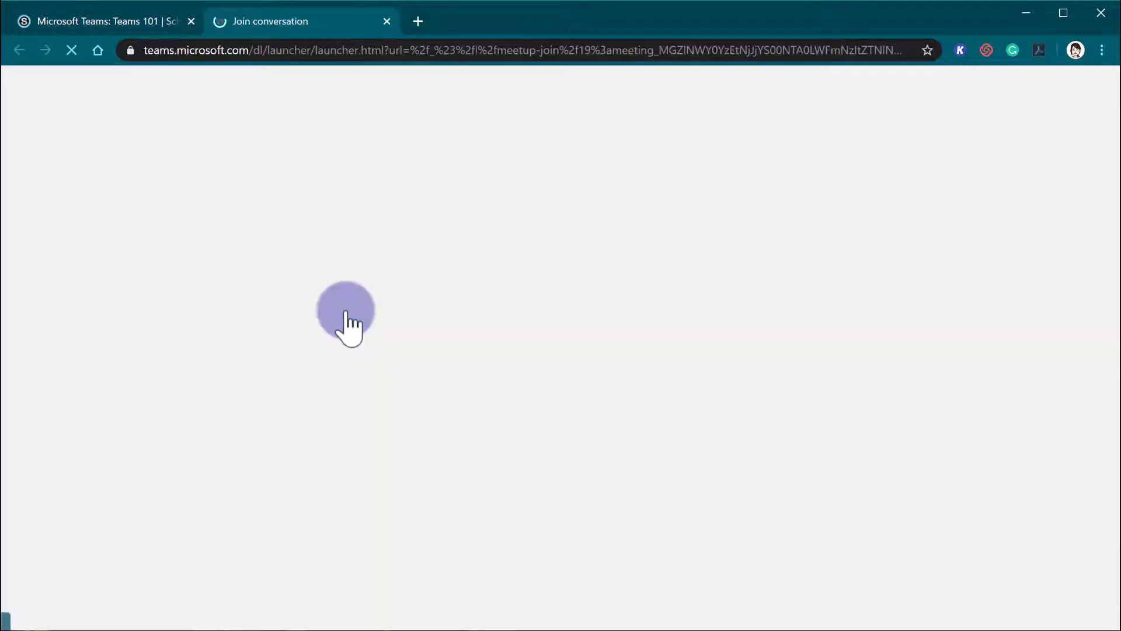
{"action": "left_click", "coordinate": [587, 158]}
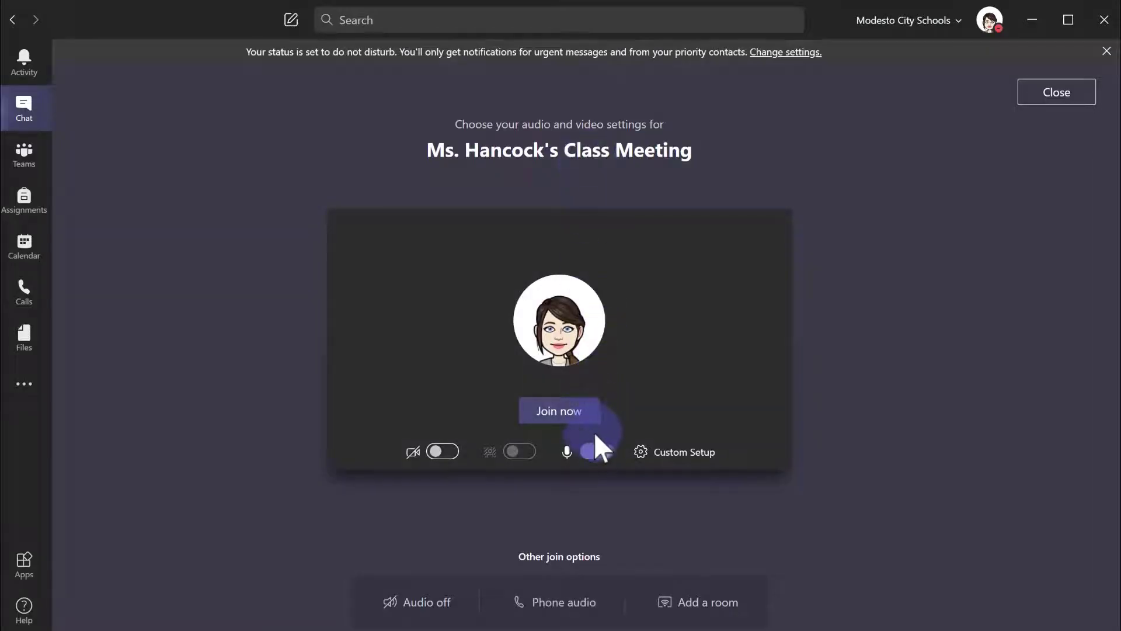
{"action": "left_click", "coordinate": [596, 450]}
{"action": "left_click", "coordinate": [581, 412]}
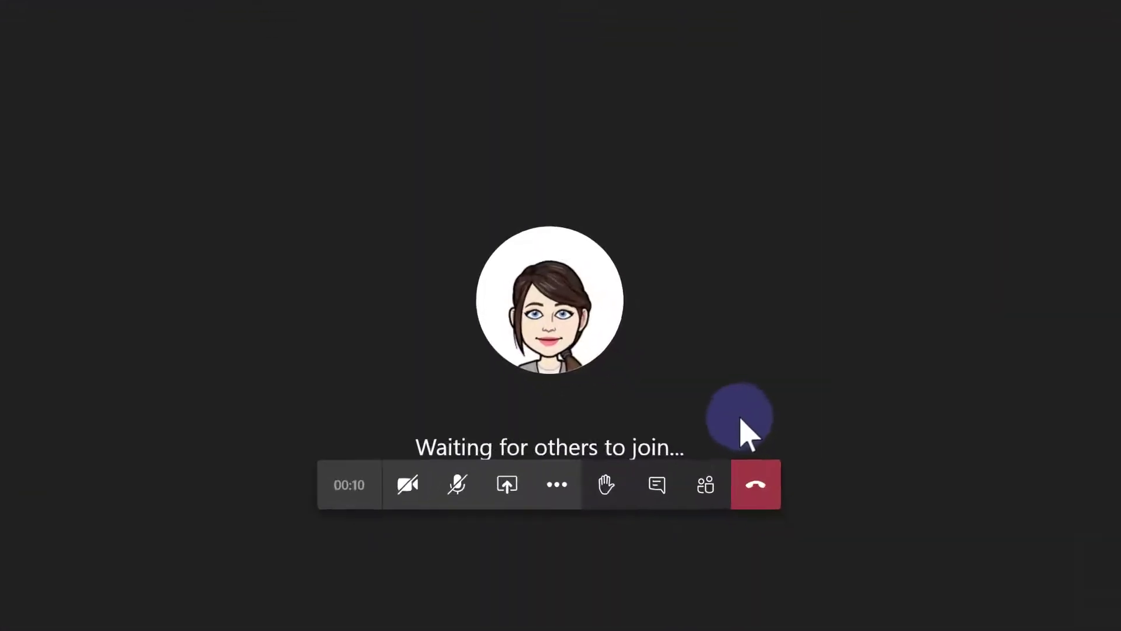
Show the meeting's participants and open the meeting options page from there.
{"action": "left_click", "coordinate": [642, 401]}
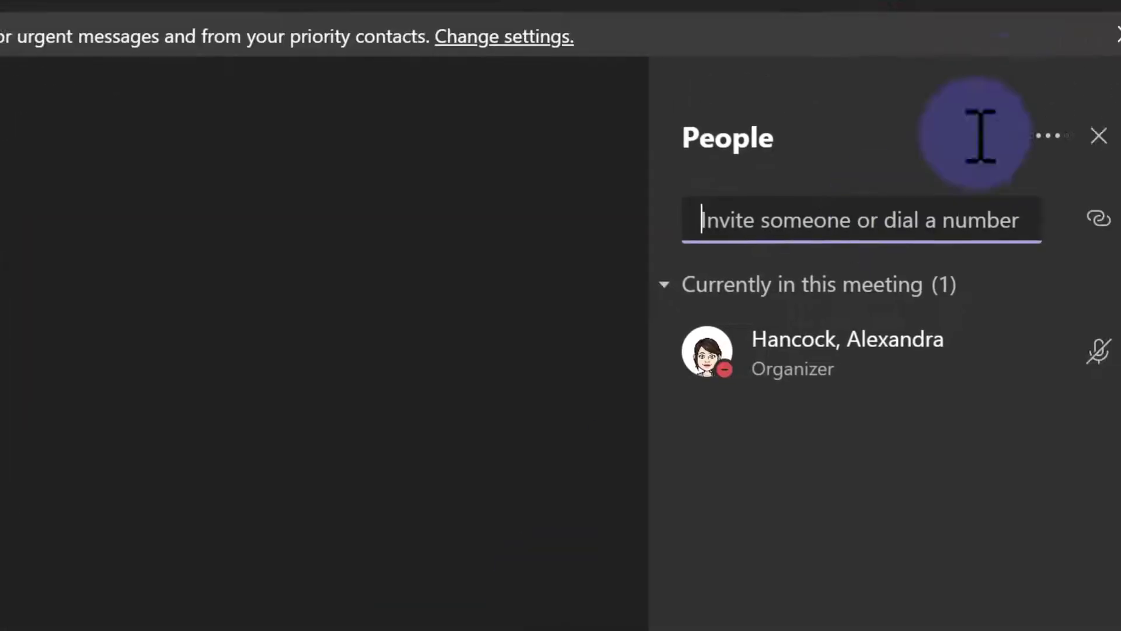
{"action": "left_click", "coordinate": [1047, 151]}
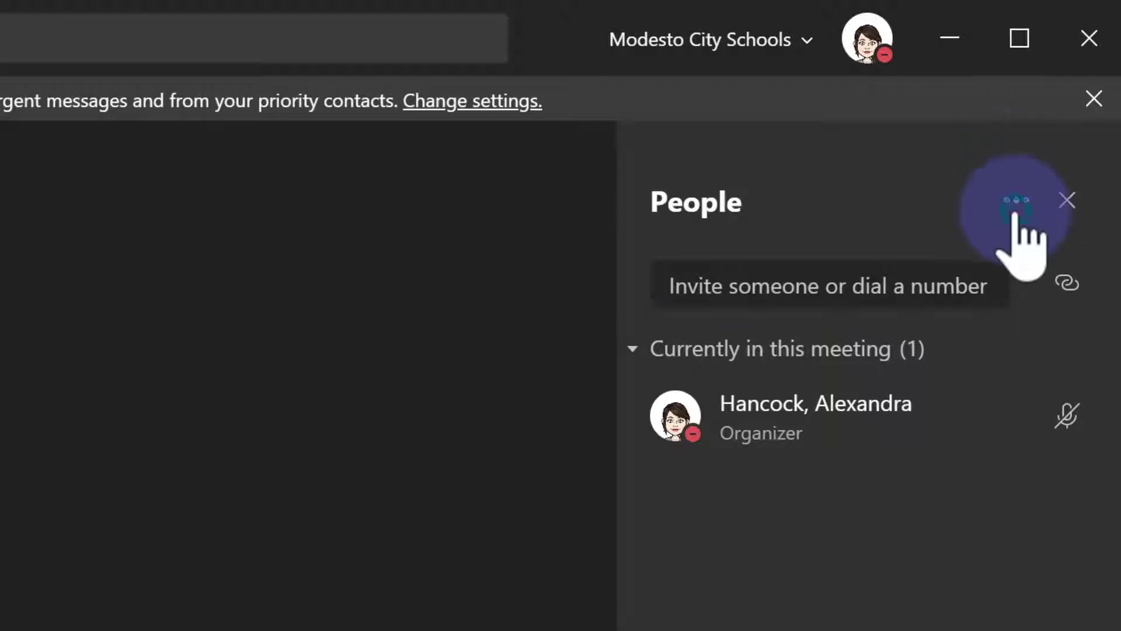
{"action": "left_click", "coordinate": [876, 283]}
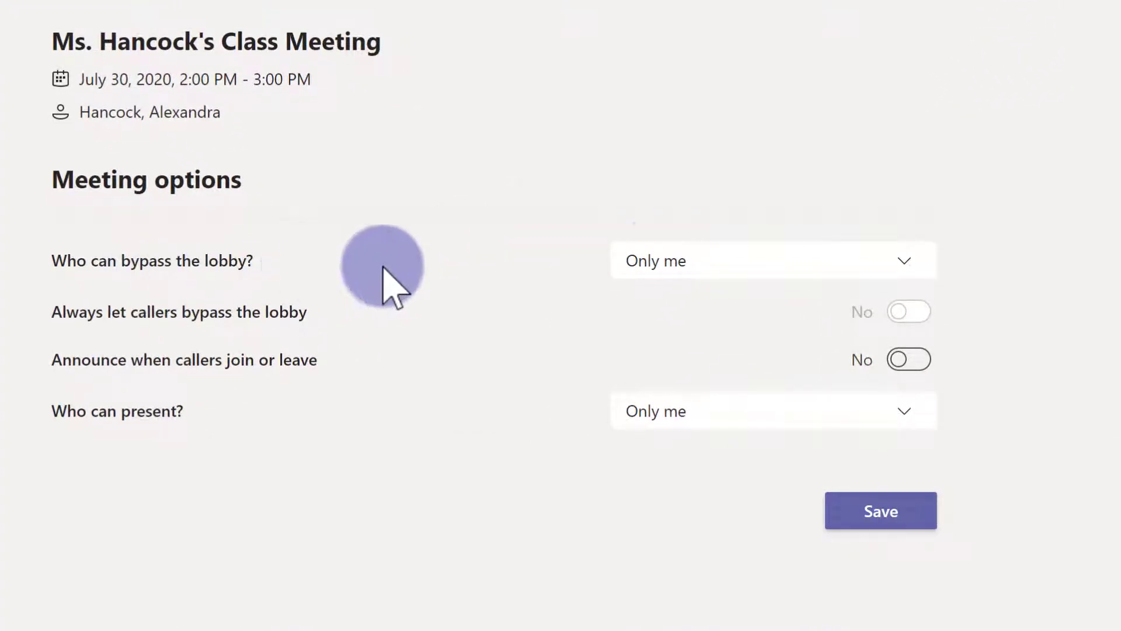
Set both lobby bypass and presenting to People in my organization, save the meeting options, and close the Teams pages.
{"action": "left_click", "coordinate": [642, 263]}
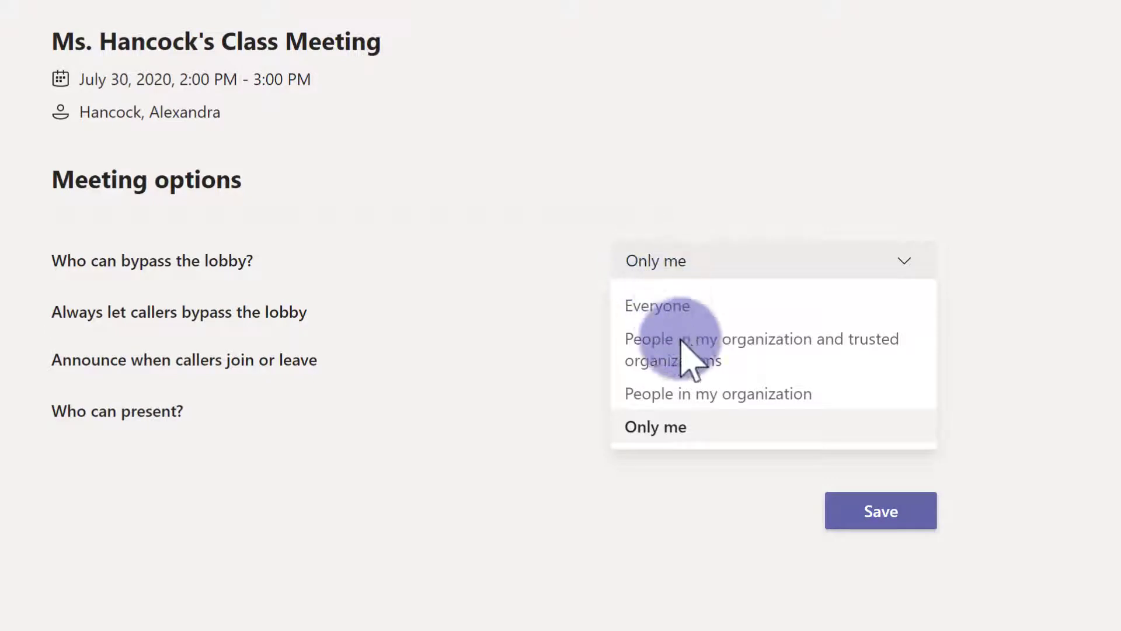
{"action": "left_click", "coordinate": [693, 395]}
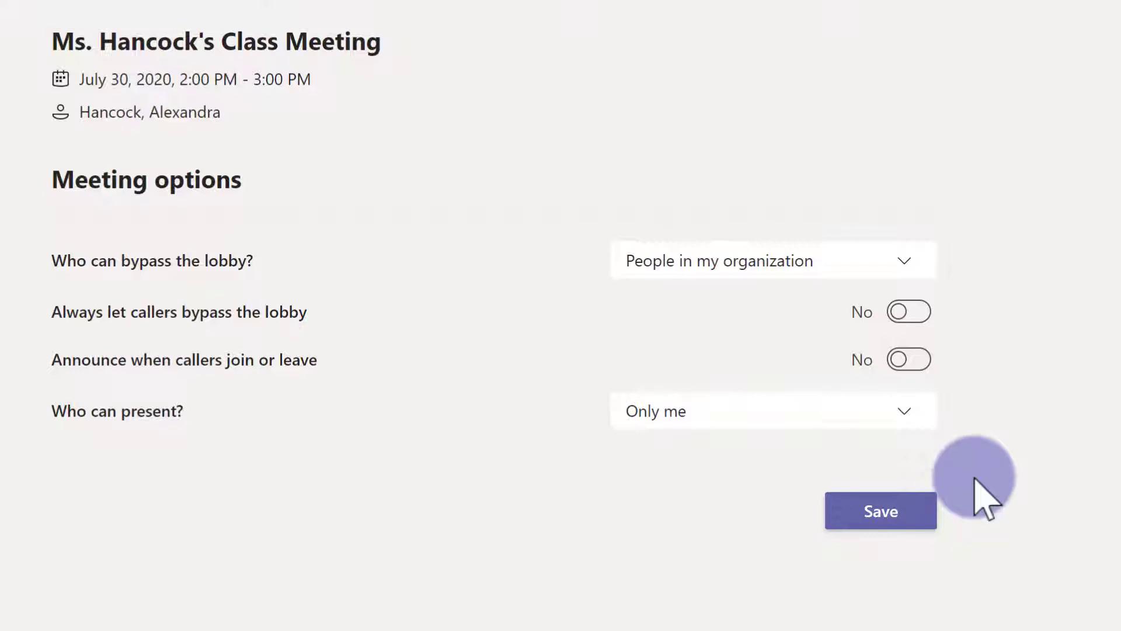
{"action": "left_click", "coordinate": [678, 411]}
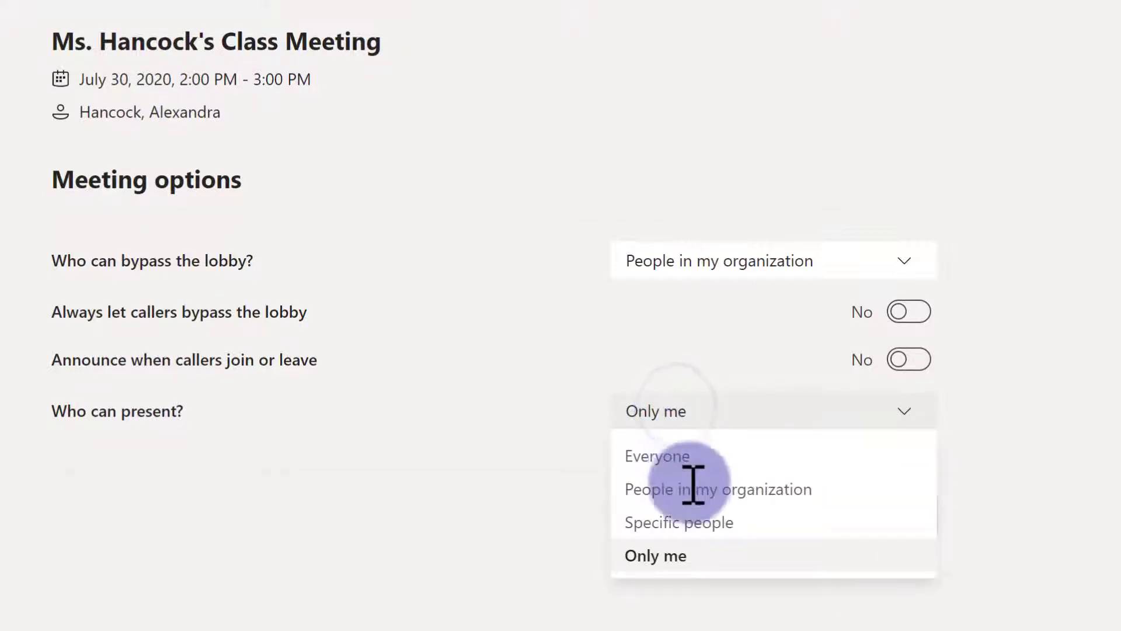
{"action": "left_click", "coordinate": [720, 489]}
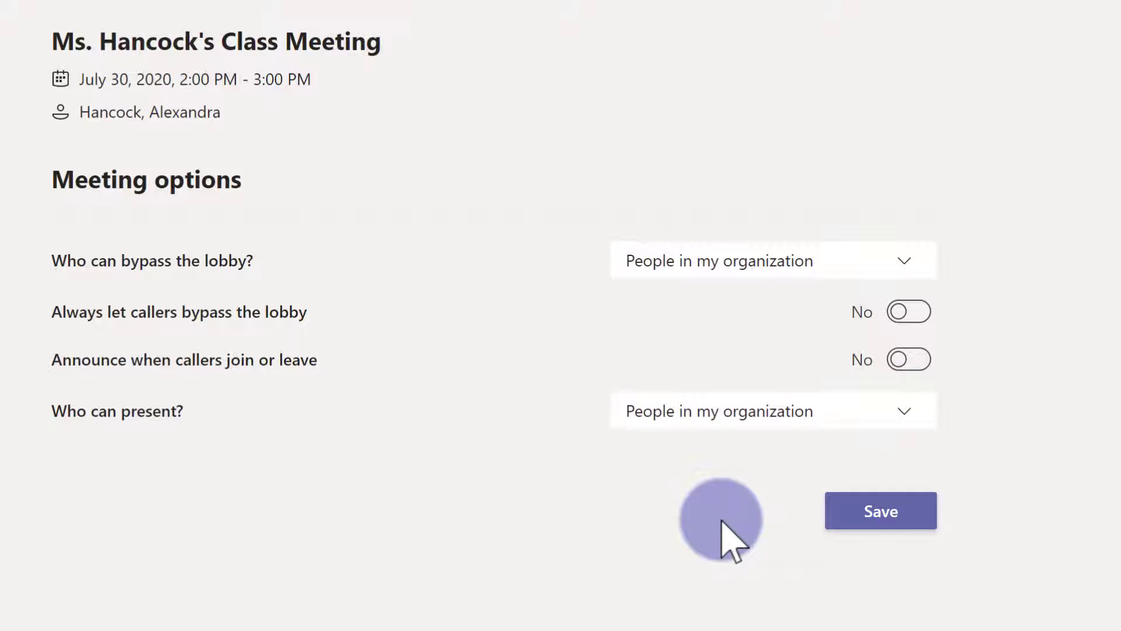
{"action": "left_click", "coordinate": [902, 519]}
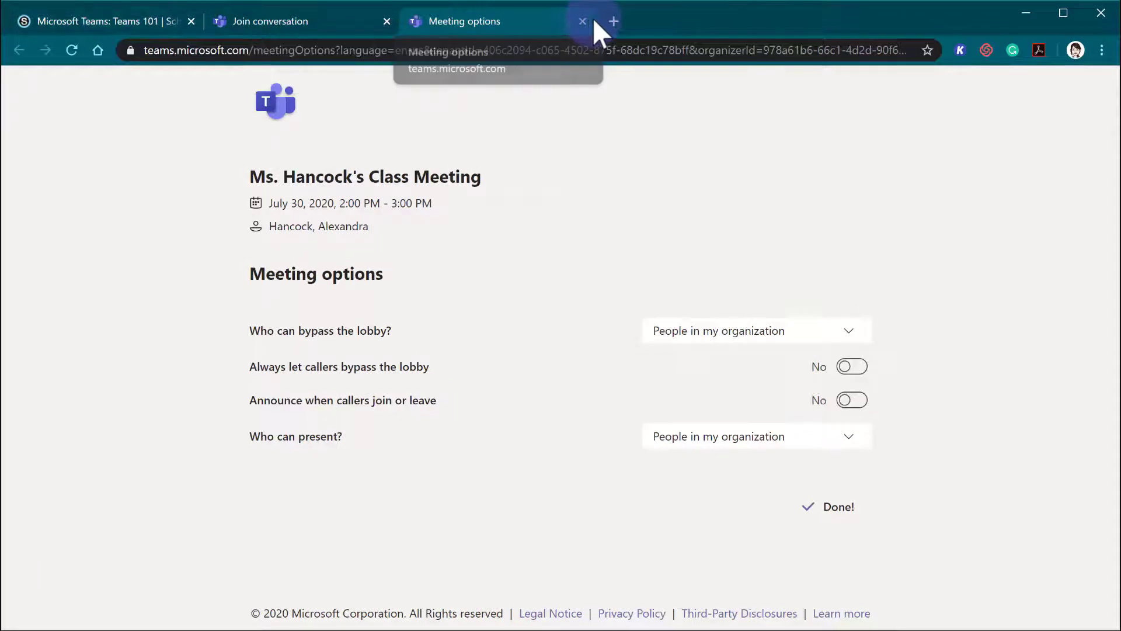
{"action": "middle_click", "coordinate": [423, 19]}
{"action": "left_click", "coordinate": [386, 21]}
Copy the address of the course's Join Microsoft Teams Meeting link and start a new message in Outlook.
{"action": "scroll", "coordinate": [380, 175], "scroll_direction": "up", "scroll_amount": 2}
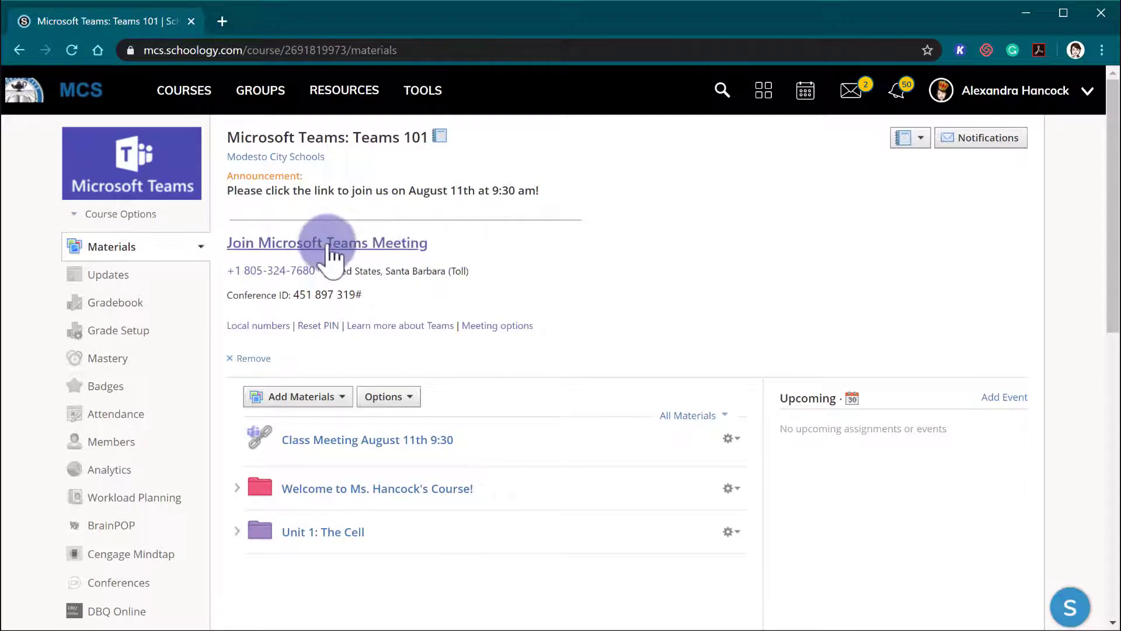
{"action": "left_click_drag", "start_coordinate": [440, 241], "coordinate": [225, 244]}
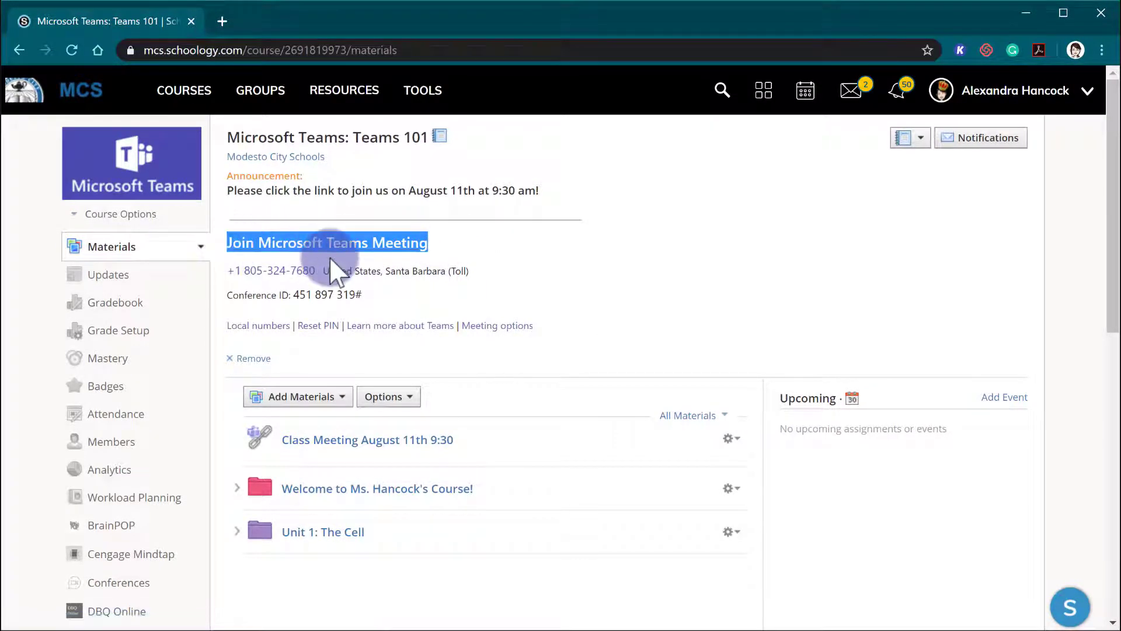
{"action": "right_click", "coordinate": [356, 251]}
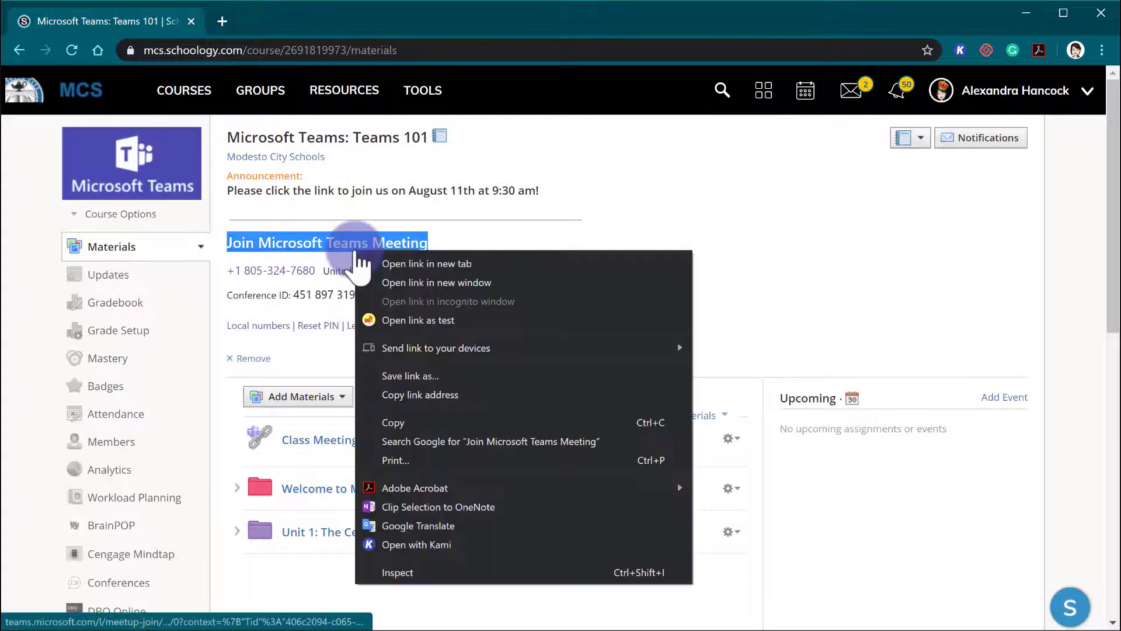
{"action": "left_click", "coordinate": [419, 394]}
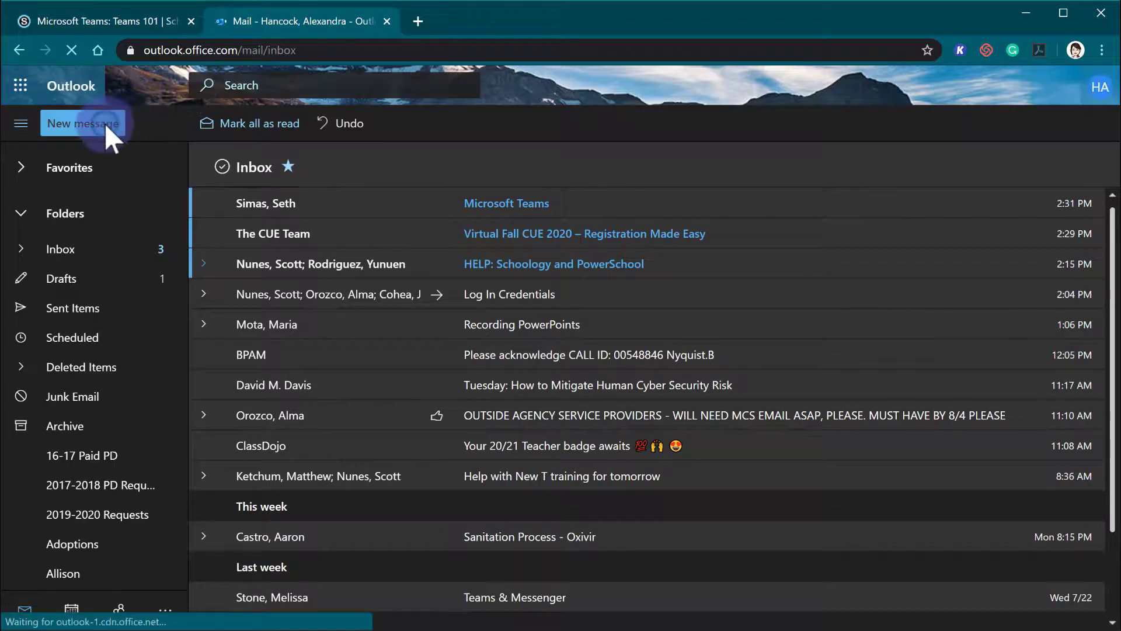
{"action": "left_click", "coordinate": [105, 124]}
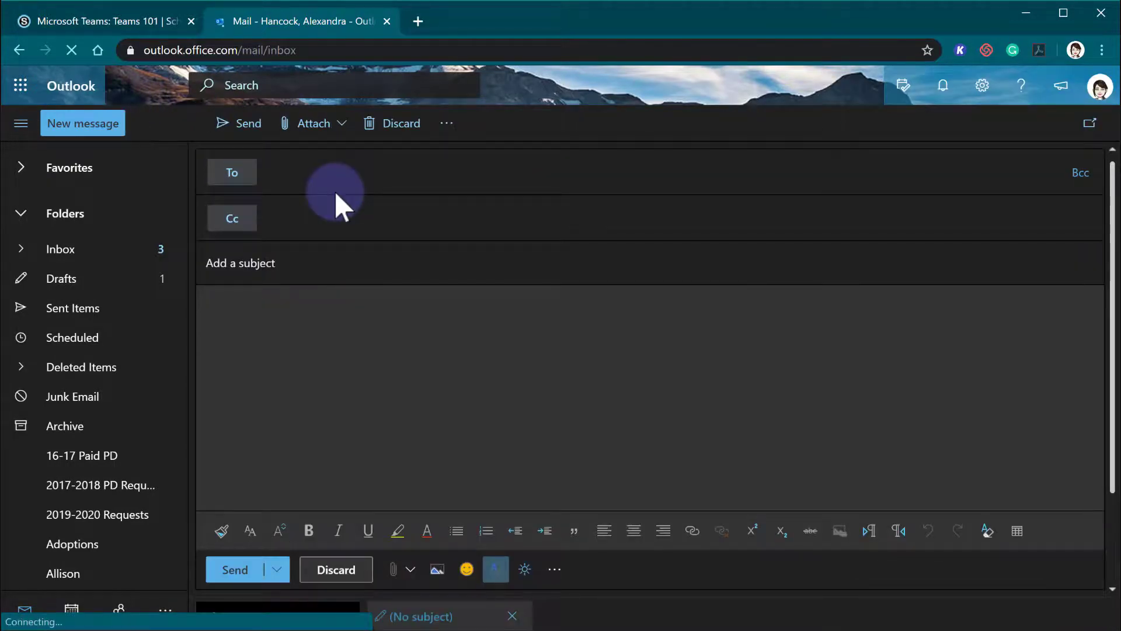
{"action": "type", "text": "gama"}
{"action": "key", "text": "BackSpace"}
{"action": "key", "text": "BackSpace"}
{"action": "key", "text": "BackSpace"}
{"action": "key", "text": "BackSpace"}
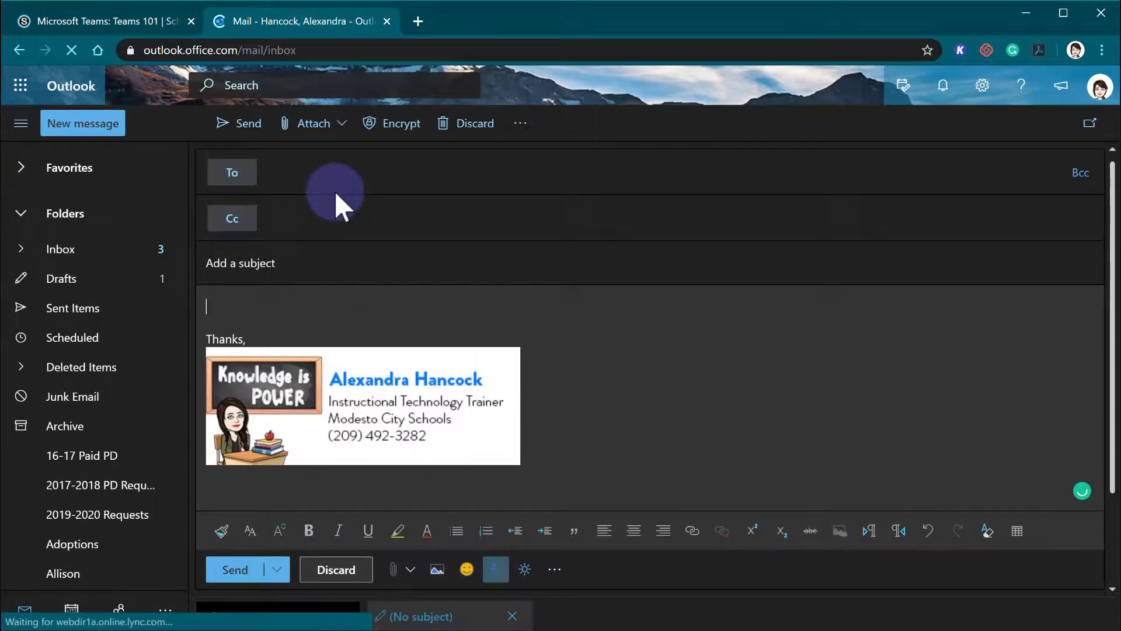
Address the new message to the substitute by surname and enter the subject "Sub Meeting Link".
{"action": "left_click", "coordinate": [322, 172]}
{"action": "type", "text": "gama"}
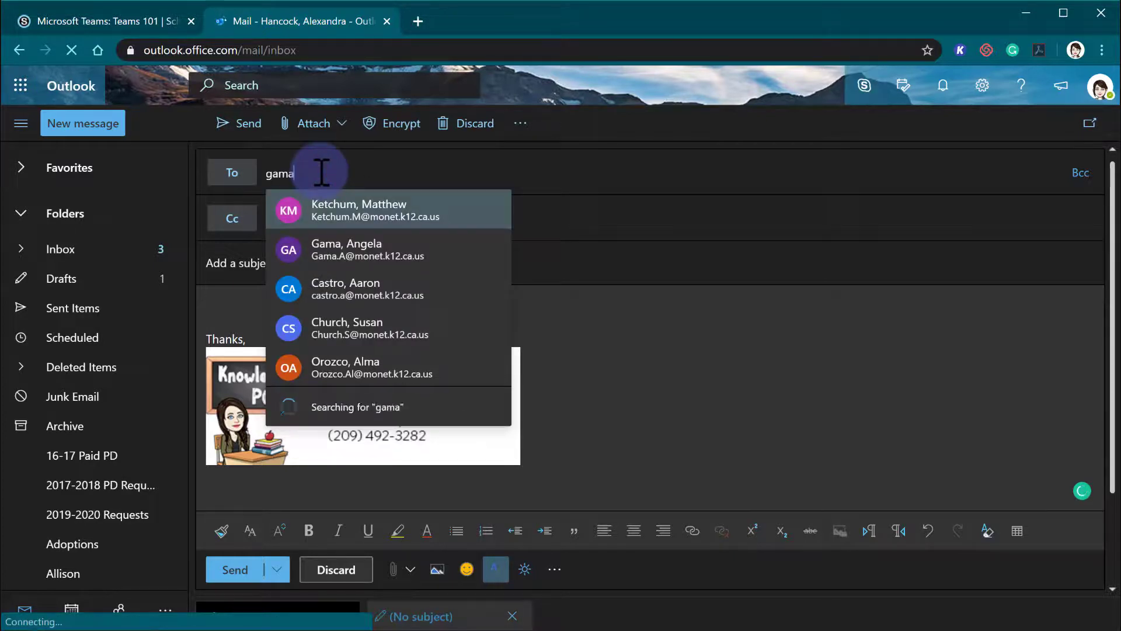
{"action": "left_click", "coordinate": [346, 210]}
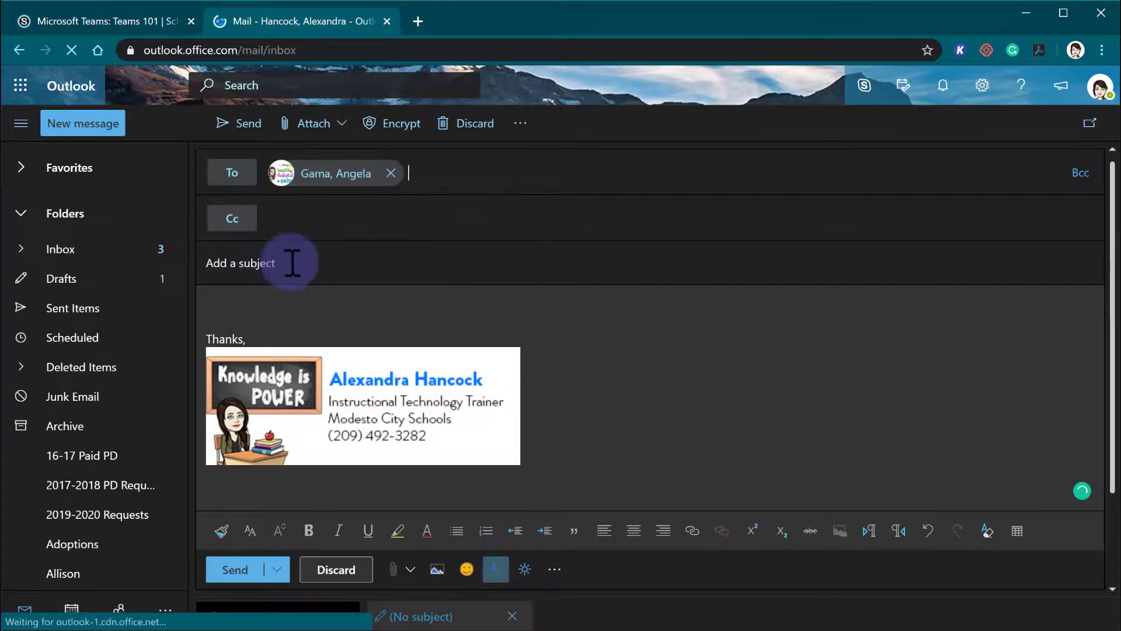
{"action": "left_click", "coordinate": [292, 263]}
{"action": "type", "text": "Sub Meetin"}
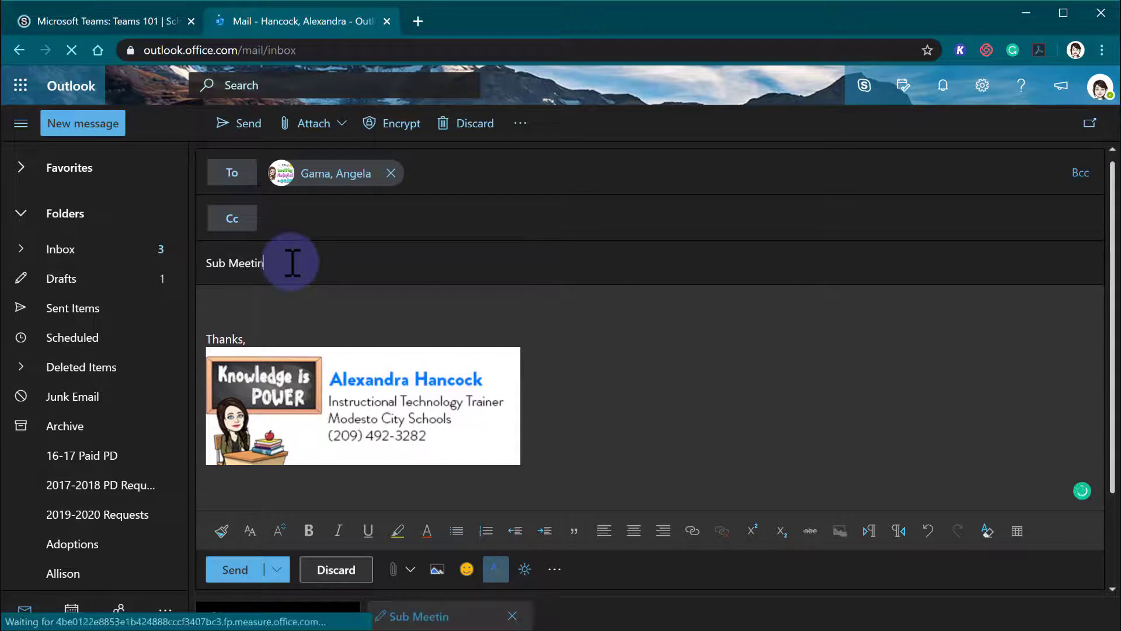
{"action": "type", "text": "g Link"}
Paste the copied Teams meeting link into the message body above the signature, and close the mail page.
{"action": "left_click", "coordinate": [240, 308]}
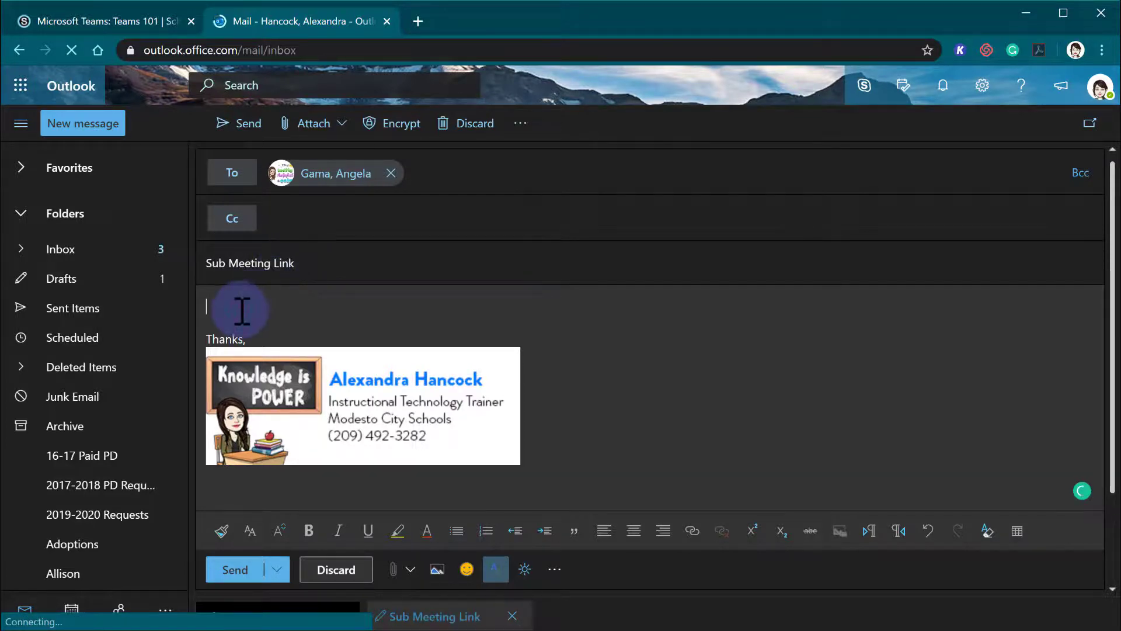
{"action": "right_click", "coordinate": [242, 311]}
{"action": "left_click", "coordinate": [303, 440]}
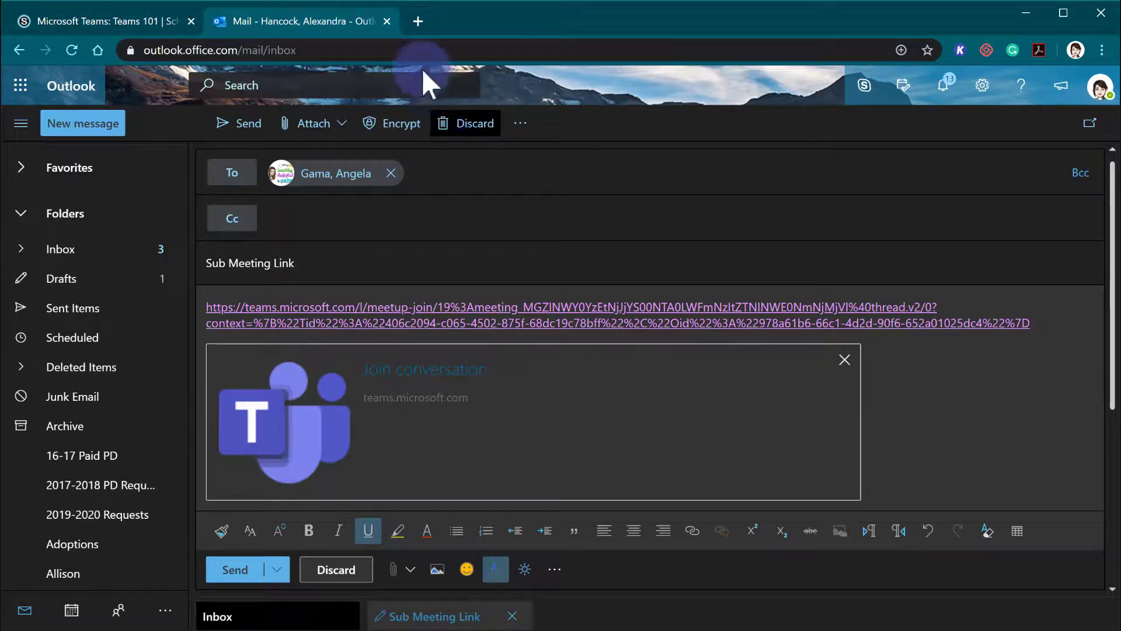
{"action": "left_click", "coordinate": [386, 21]}
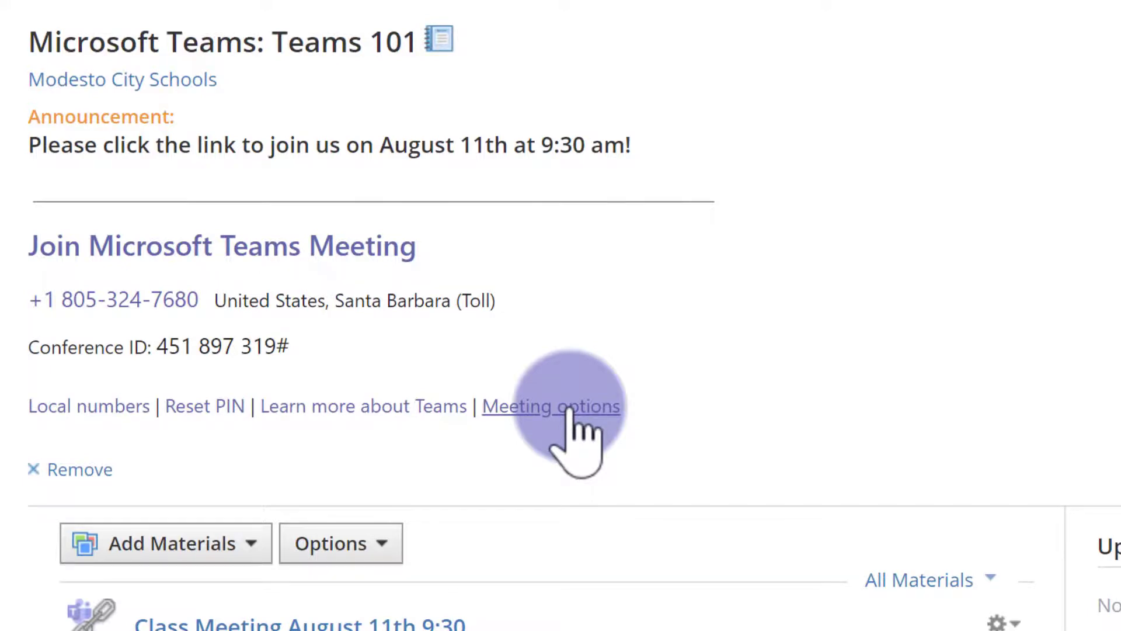
Reopen the meeting options from the course page, set both lobby bypass and presenting to Only me, and save.
{"action": "left_click", "coordinate": [567, 408]}
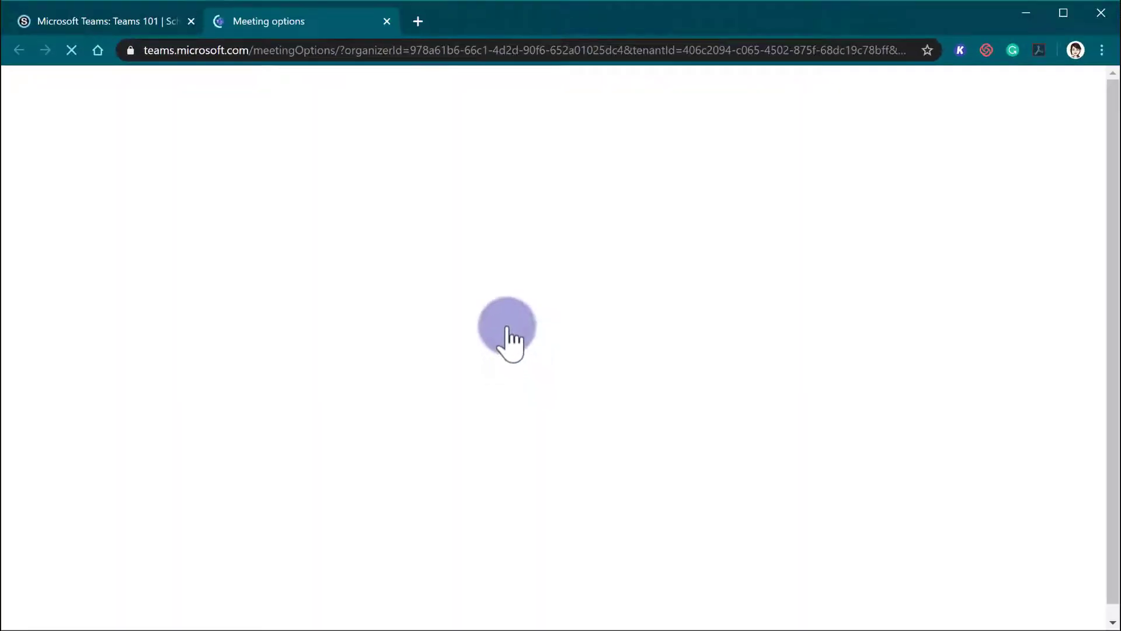
{"action": "left_click", "coordinate": [730, 329]}
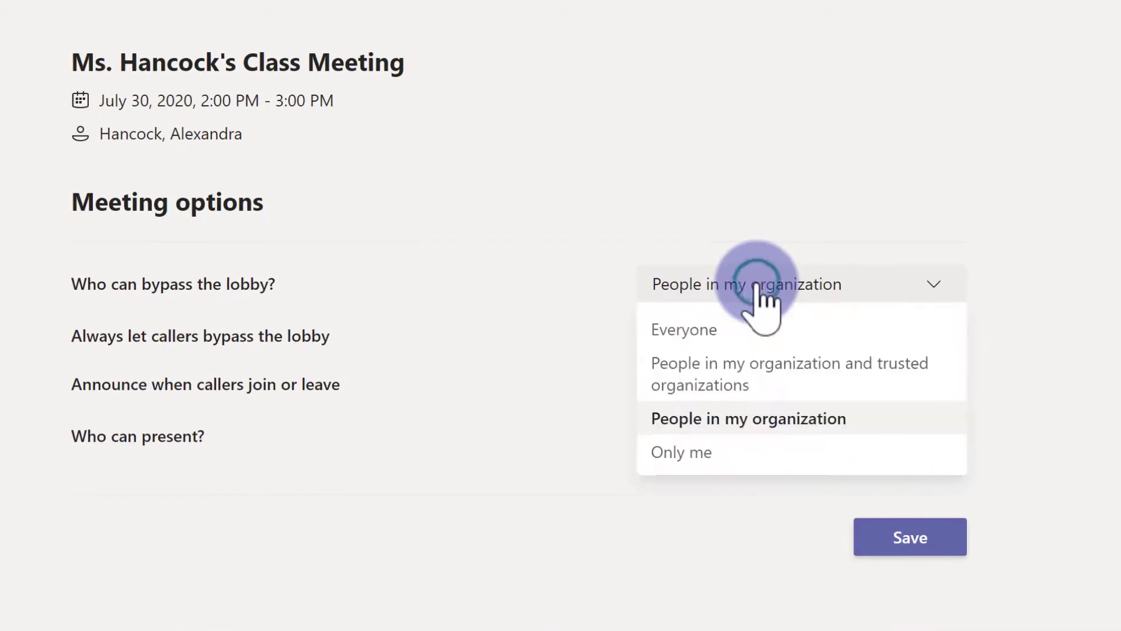
{"action": "left_click", "coordinate": [741, 447]}
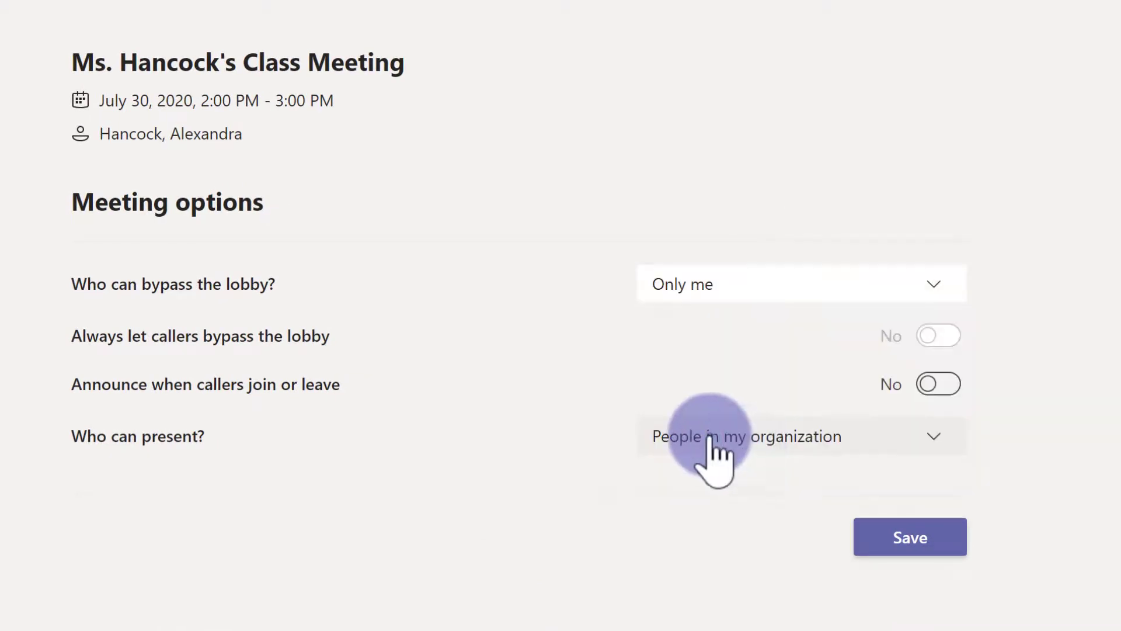
{"action": "left_click", "coordinate": [710, 438]}
{"action": "left_click", "coordinate": [711, 584]}
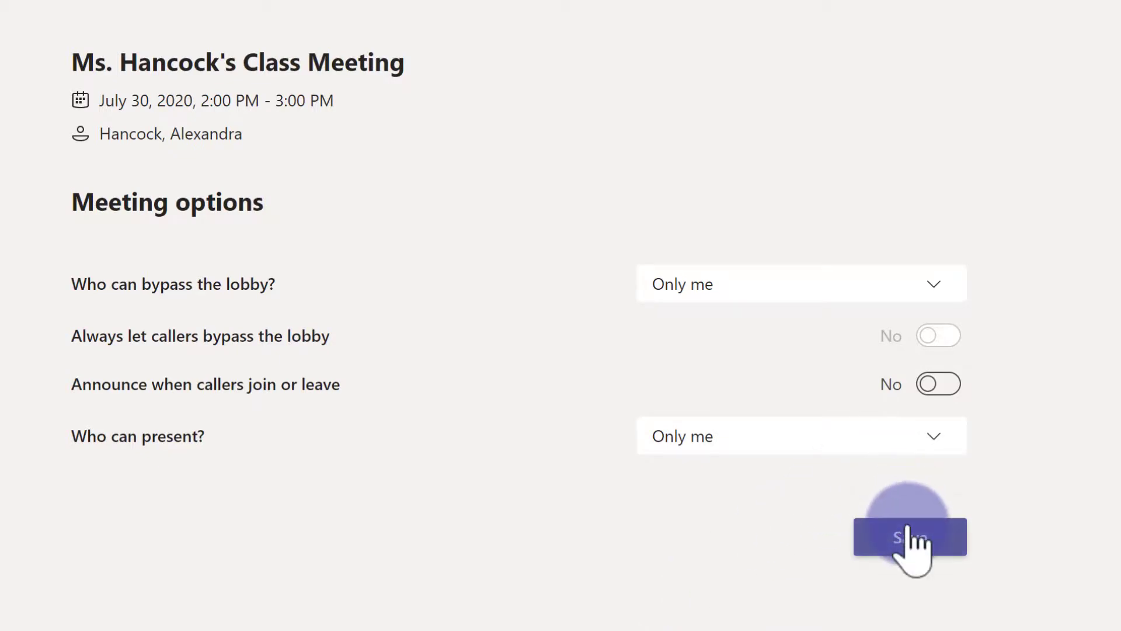
{"action": "left_click", "coordinate": [908, 534]}
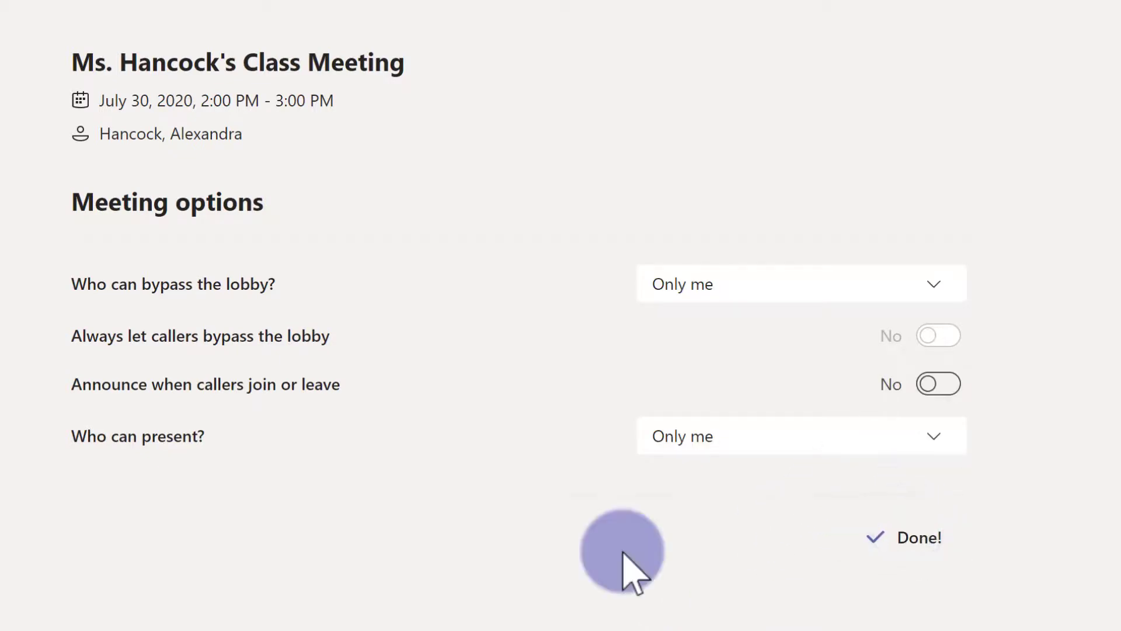